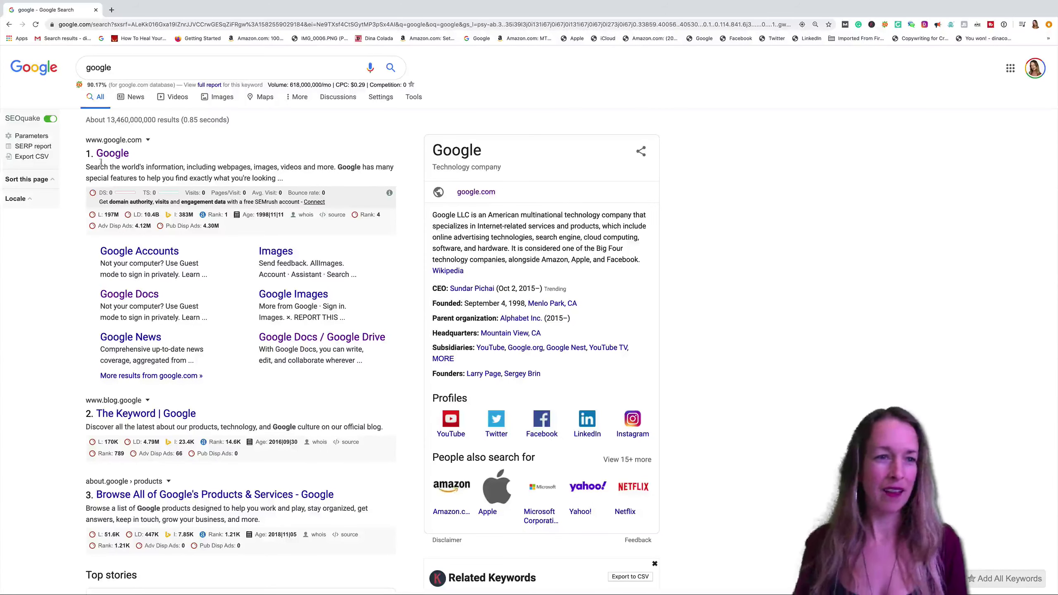
# Replace the 'google' query with 'instagram chrome extension' and run the search.
pyautogui.click(142, 66)
pyautogui.doubleClick(132, 66)
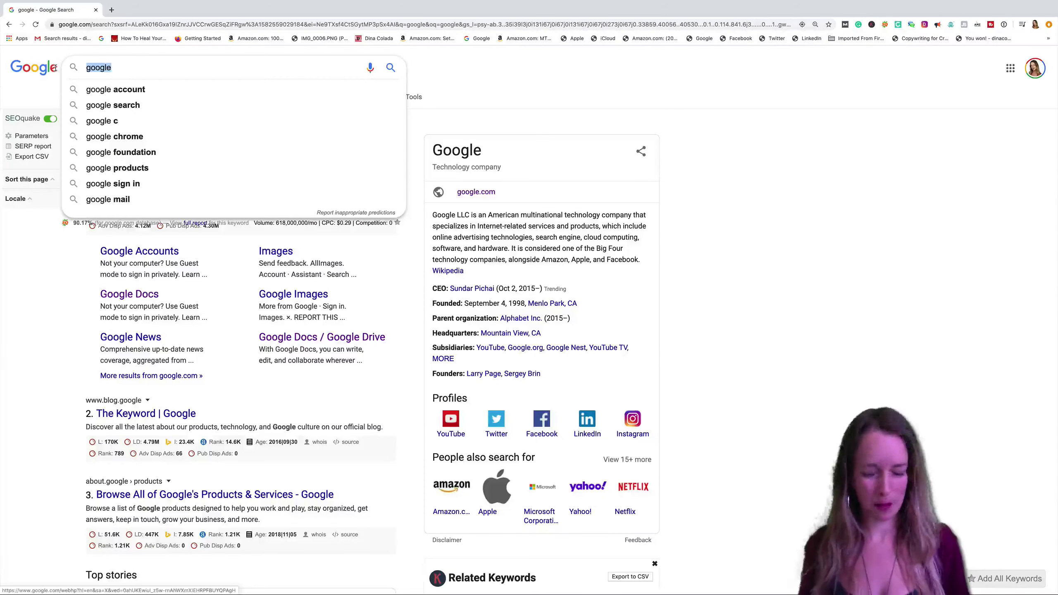
pyautogui.press('BackSpace')
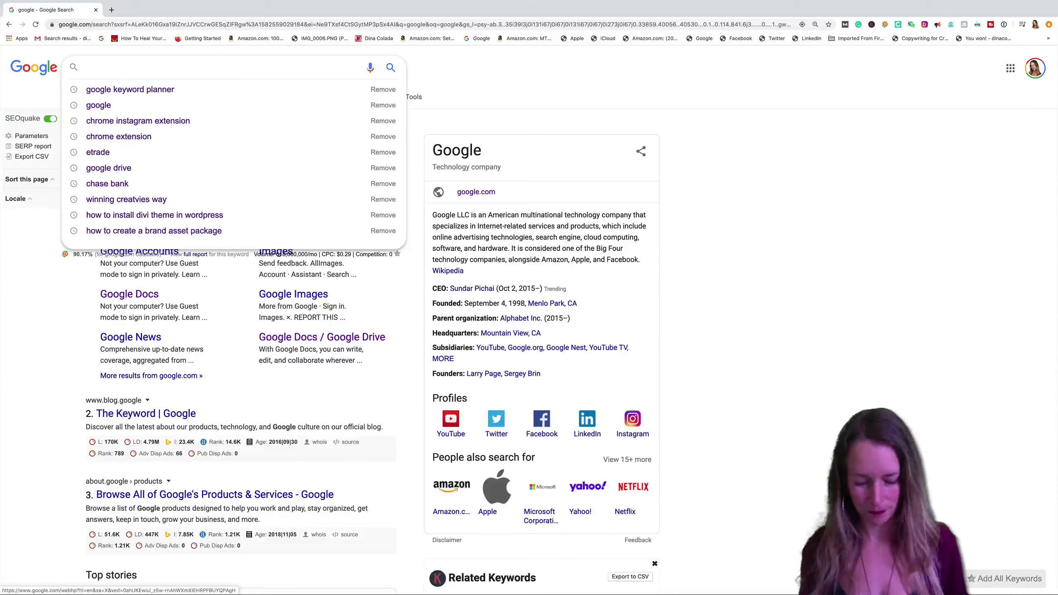
pyautogui.write('instag')
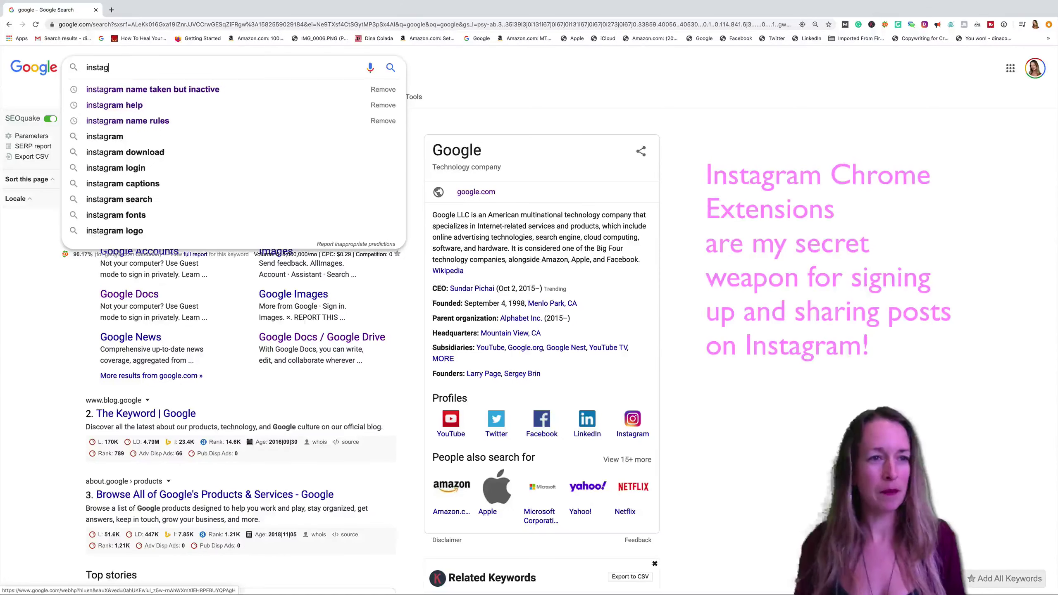
pyautogui.write('ram chrome ')
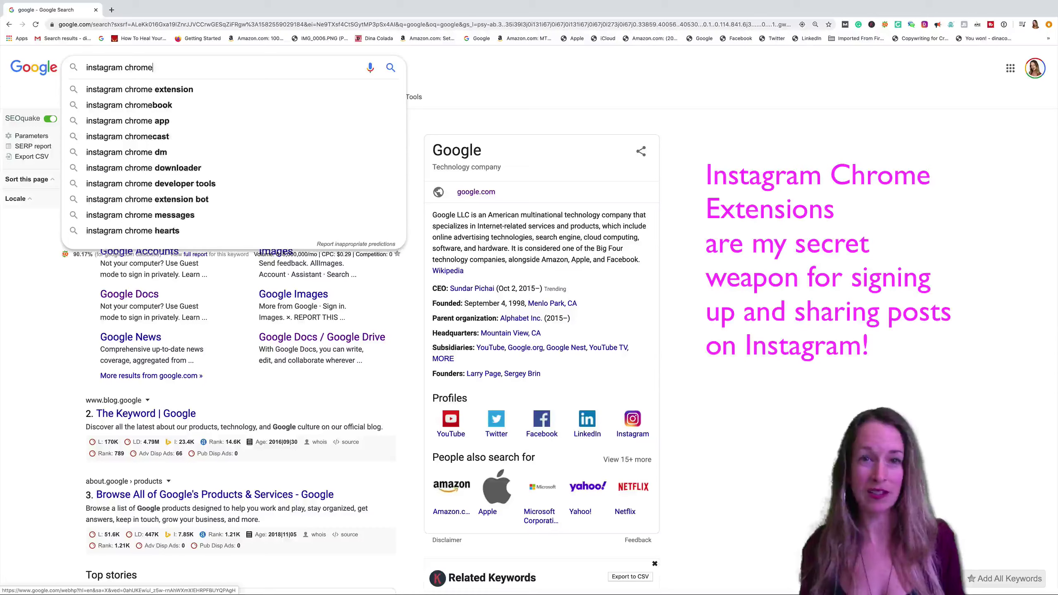
pyautogui.write('extension')
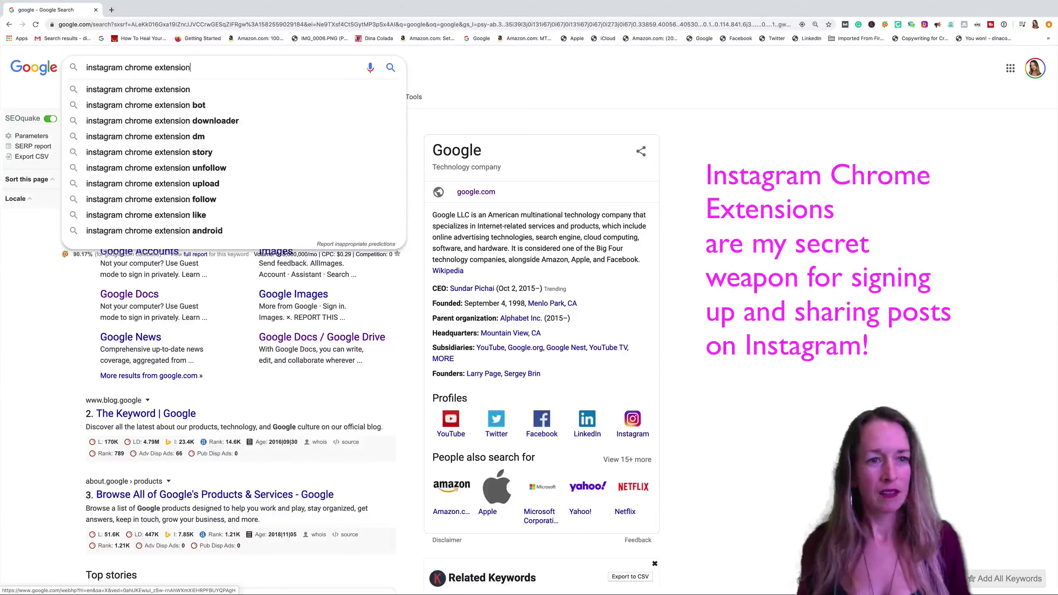
pyautogui.press('Return')
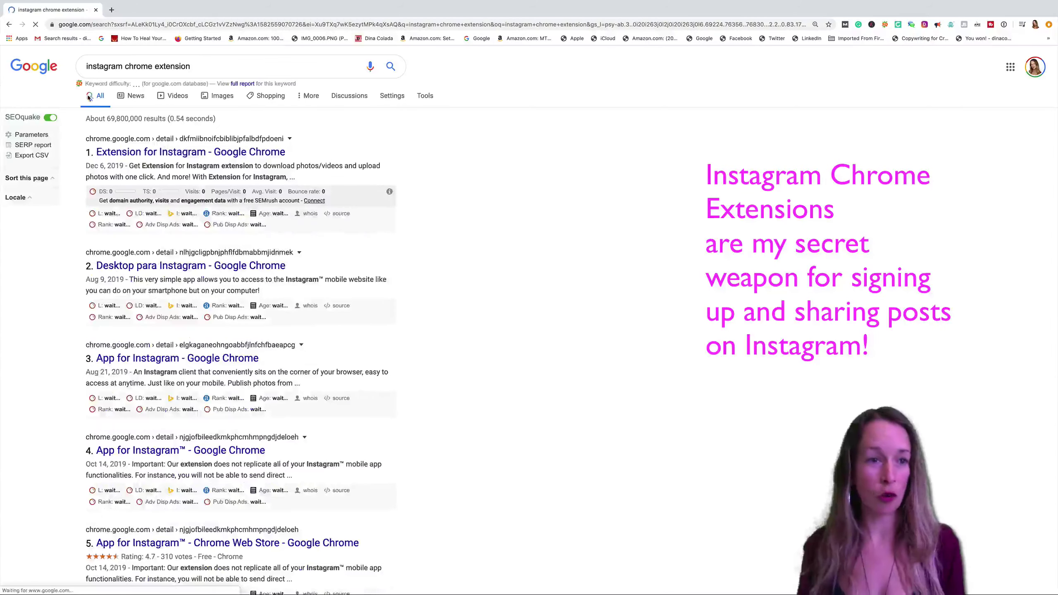
# Open the Extension for Instagram listing and open Desktop for Instagram from Related in a background tab.
pyautogui.click(177, 155)
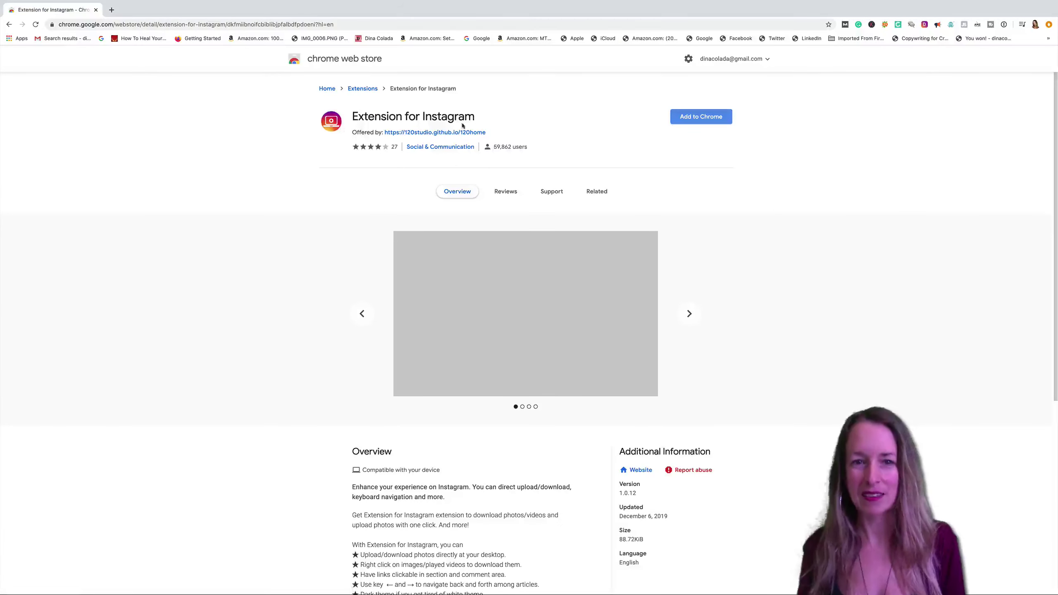
pyautogui.scroll(-7, 717, 254)
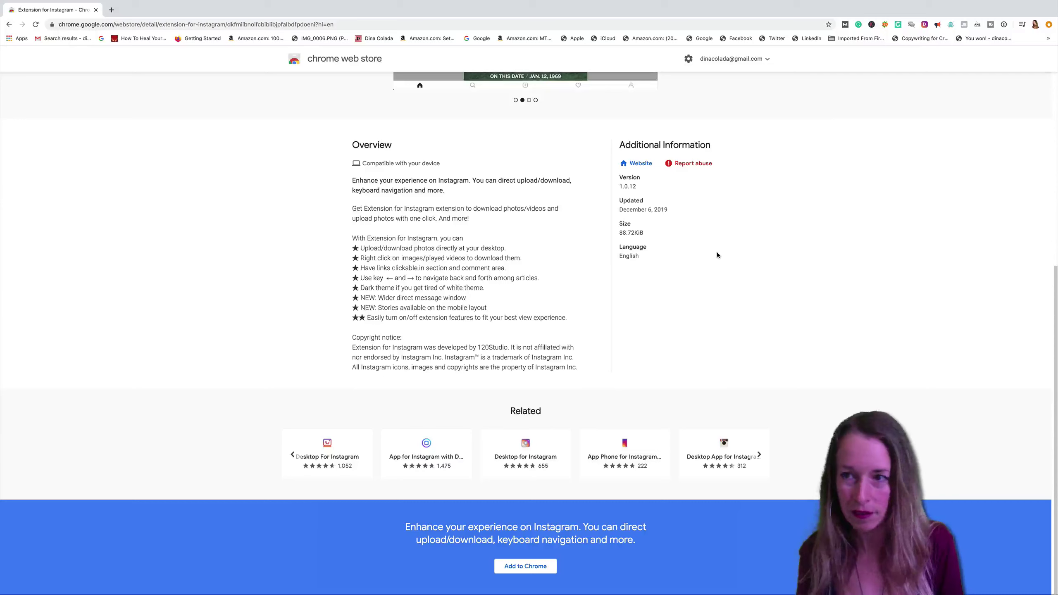
pyautogui.rightClick(925, 24)
pyautogui.click(954, 36)
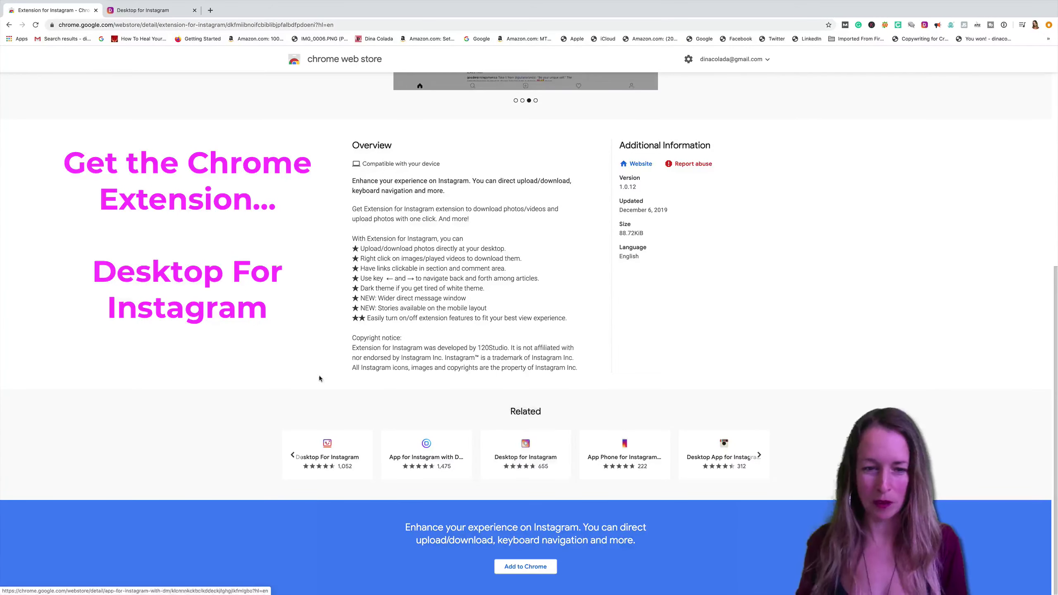
pyautogui.scroll(7, 431, 177)
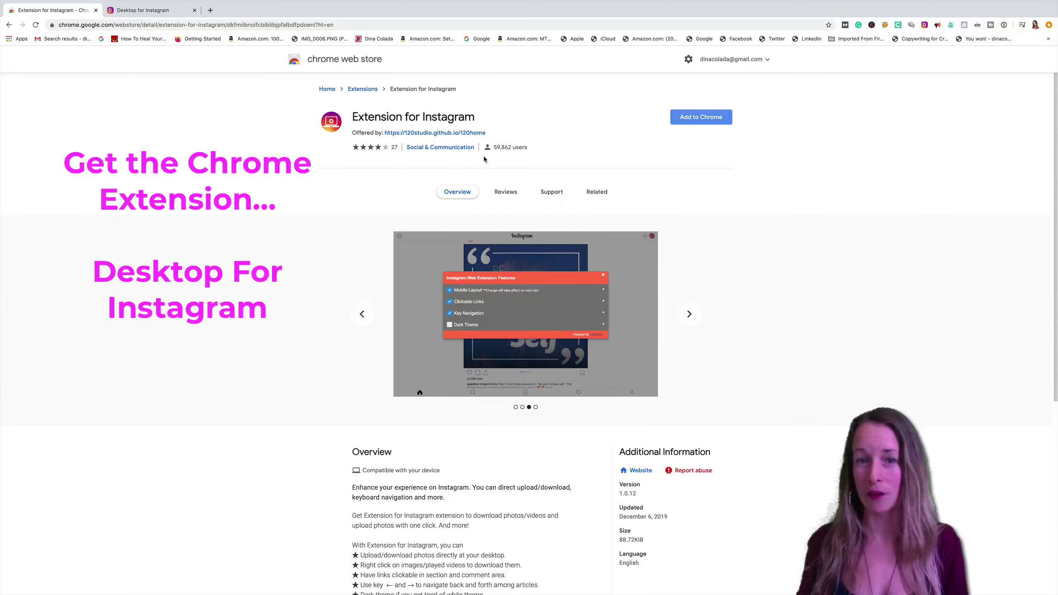
pyautogui.scroll(-7, 442, 320)
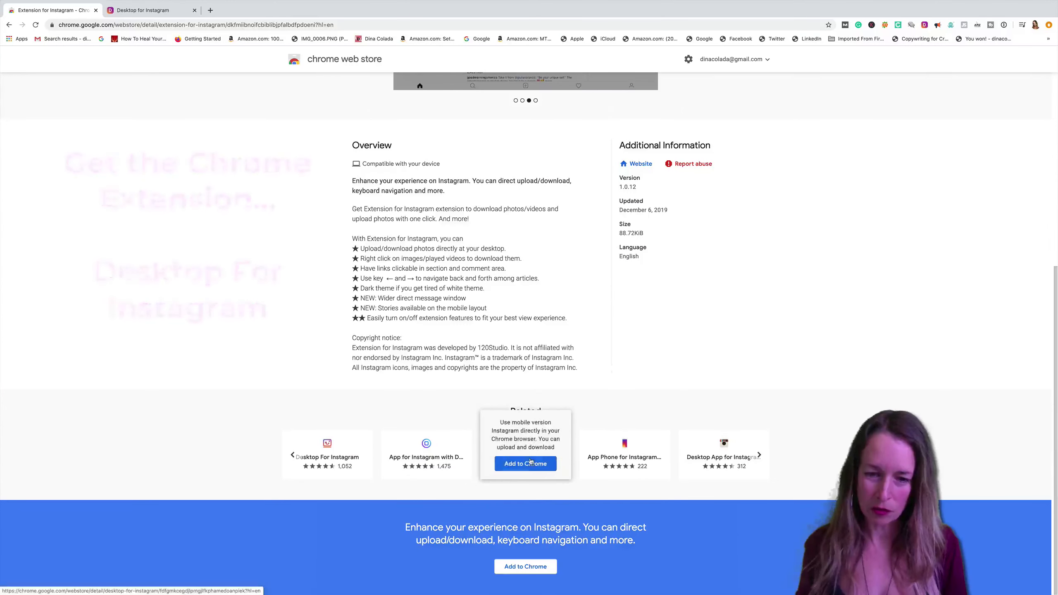
# Start adding Desktop for Instagram to Chrome, close the permission prompt, then switch to its tab.
pyautogui.moveTo(517, 459)
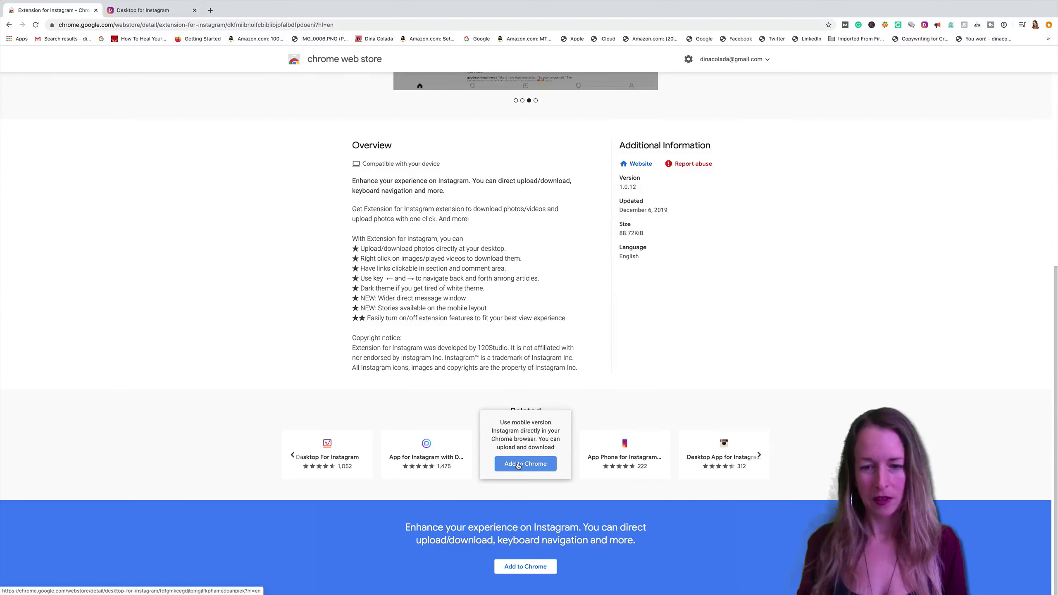
pyautogui.click(518, 464)
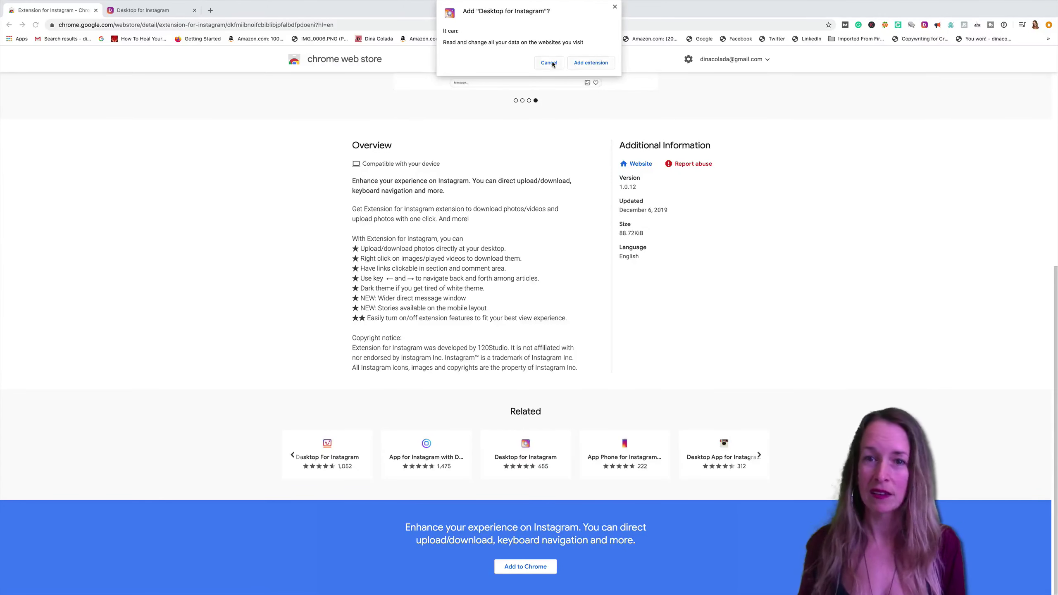
pyautogui.click(600, 66)
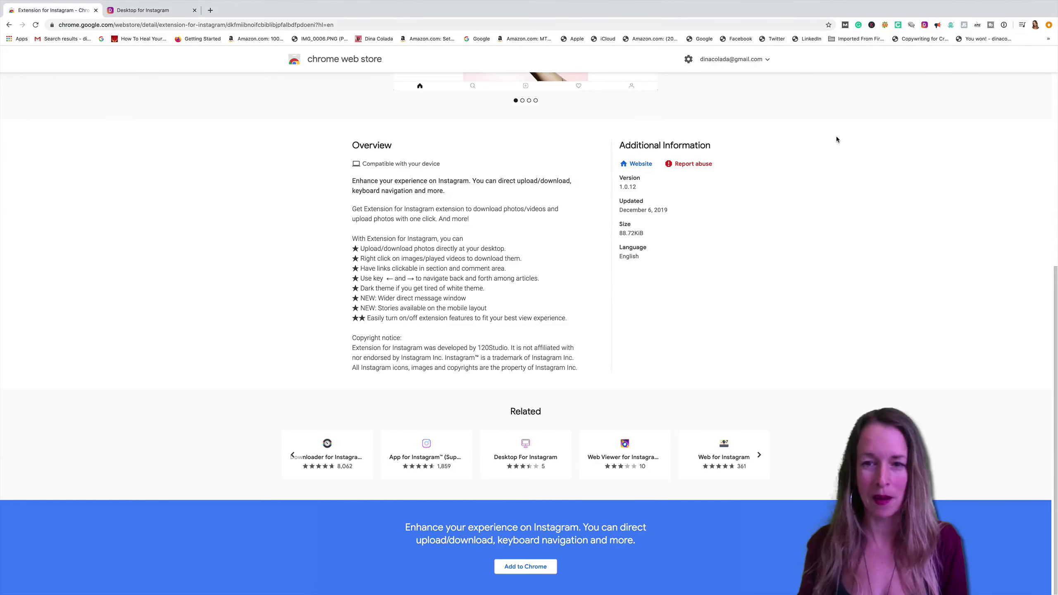
pyautogui.hotkey('ctrl', 'Tab')
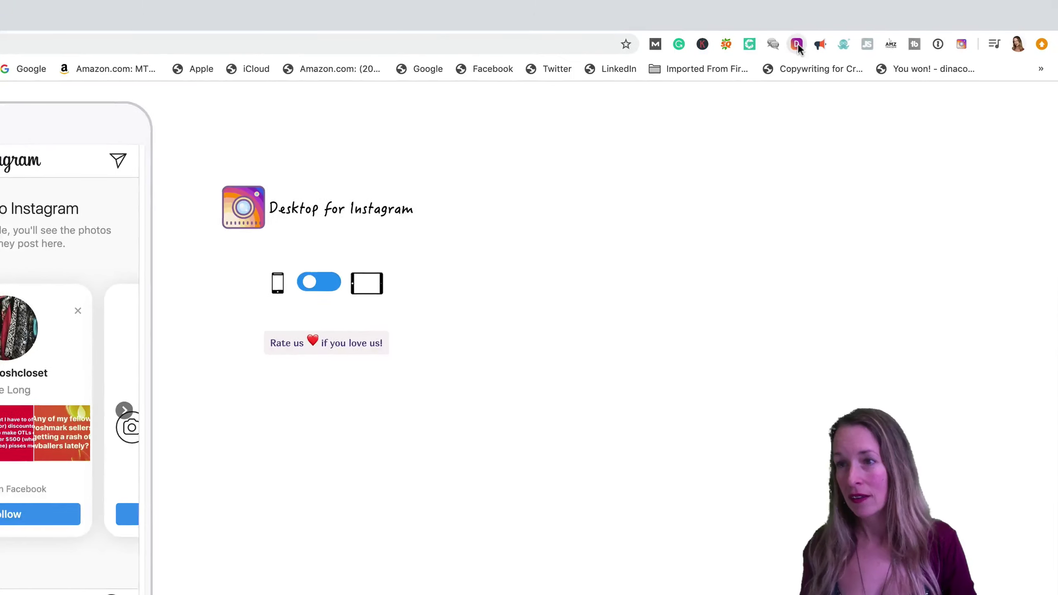
# Launch Desktop for Instagram from its toolbar icon and check its context options.
pyautogui.click(798, 45)
pyautogui.rightClick(797, 45)
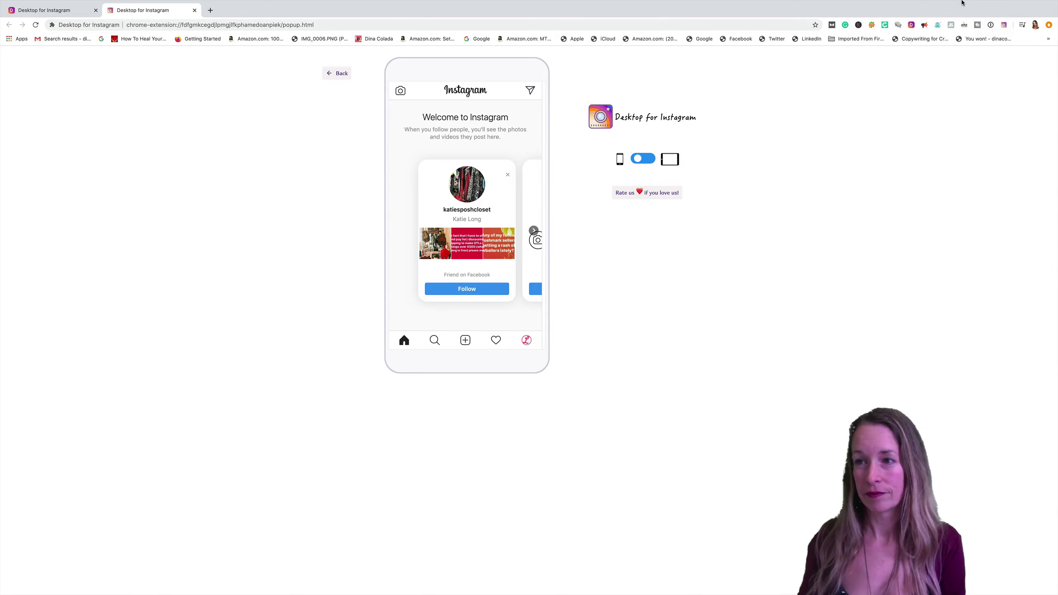
pyautogui.moveTo(962, 2)
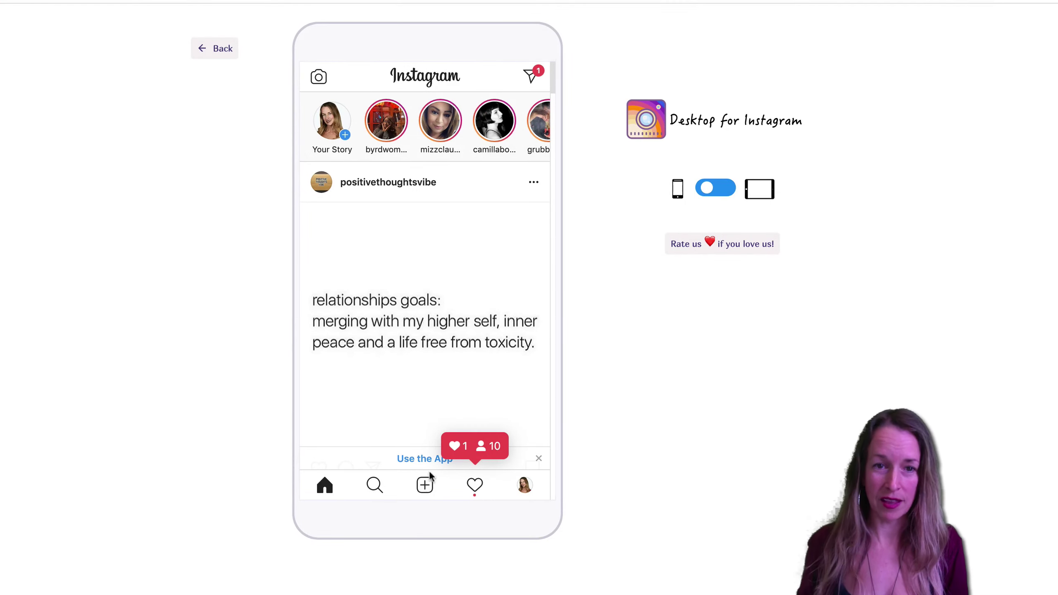
# Log out of the current account from the profile page's settings and confirm.
pyautogui.click(428, 481)
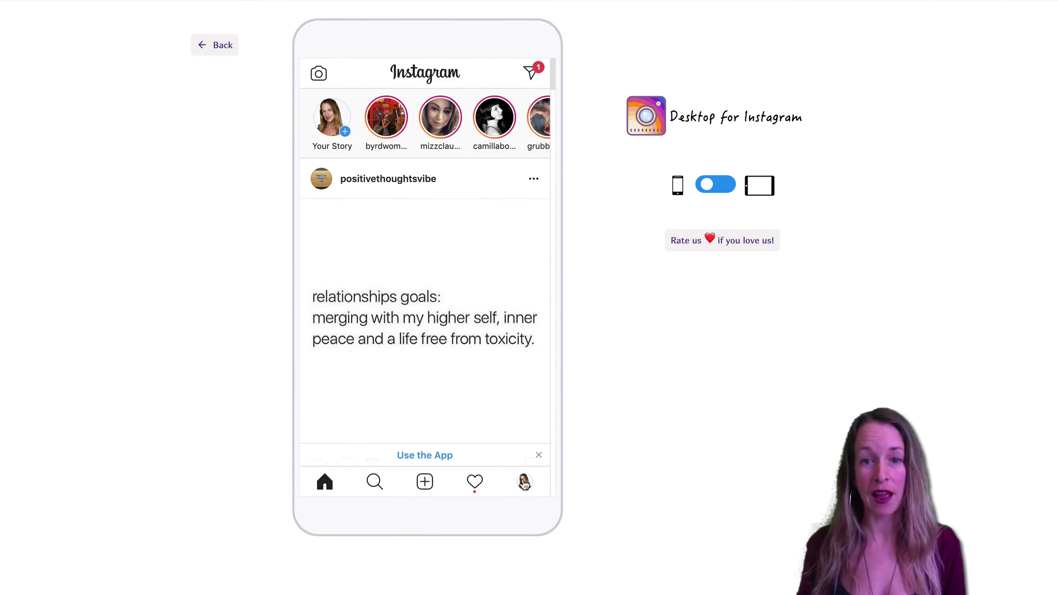
pyautogui.click(524, 482)
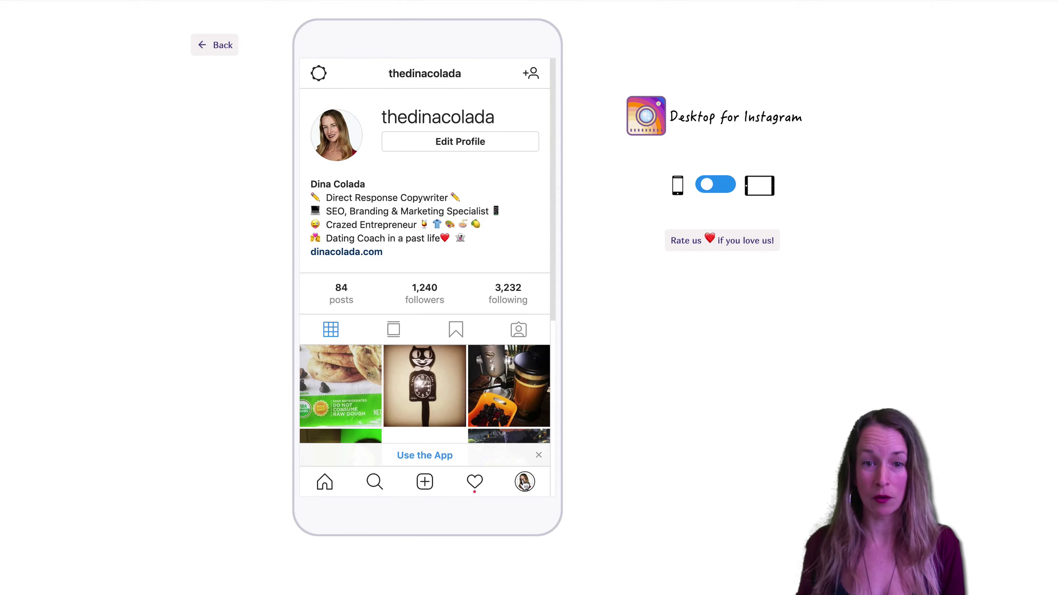
pyautogui.click(319, 74)
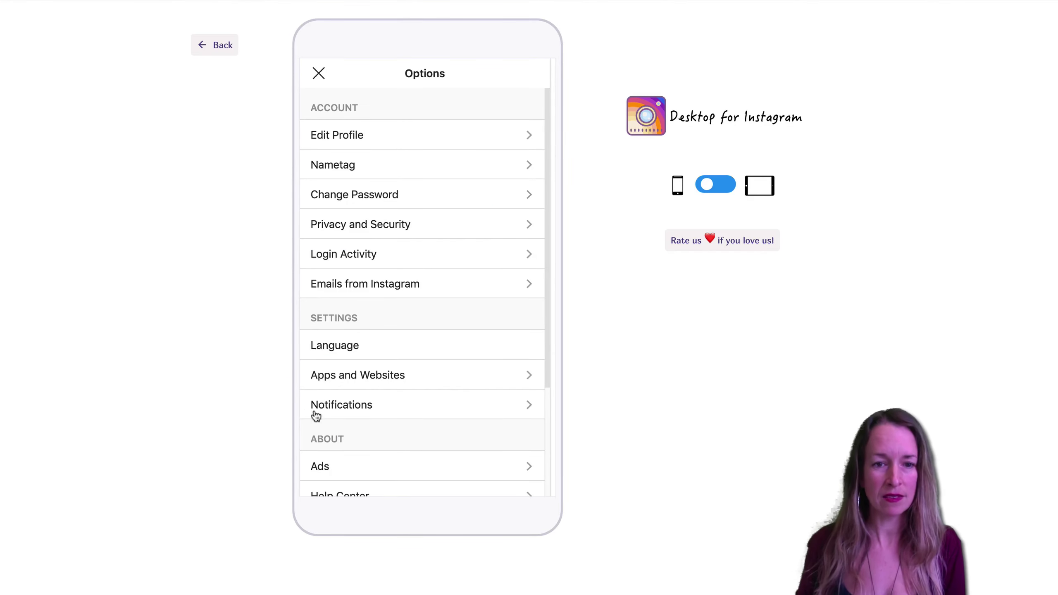
pyautogui.scroll(-5, 334, 416)
pyautogui.click(343, 452)
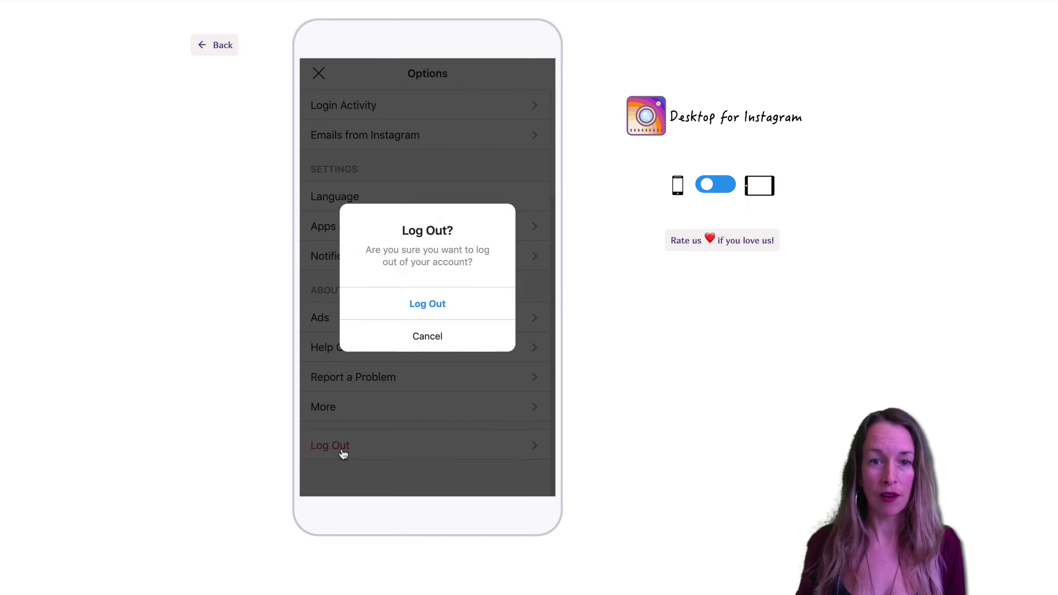
pyautogui.click(452, 305)
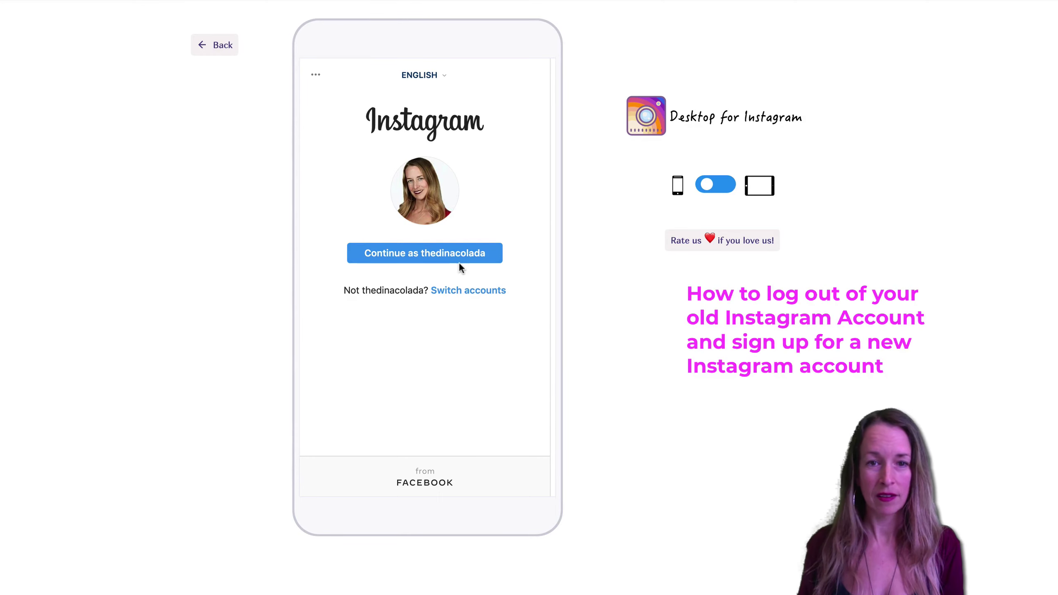
# Begin signing up for a new account and submit the saved phone number.
pyautogui.click(477, 291)
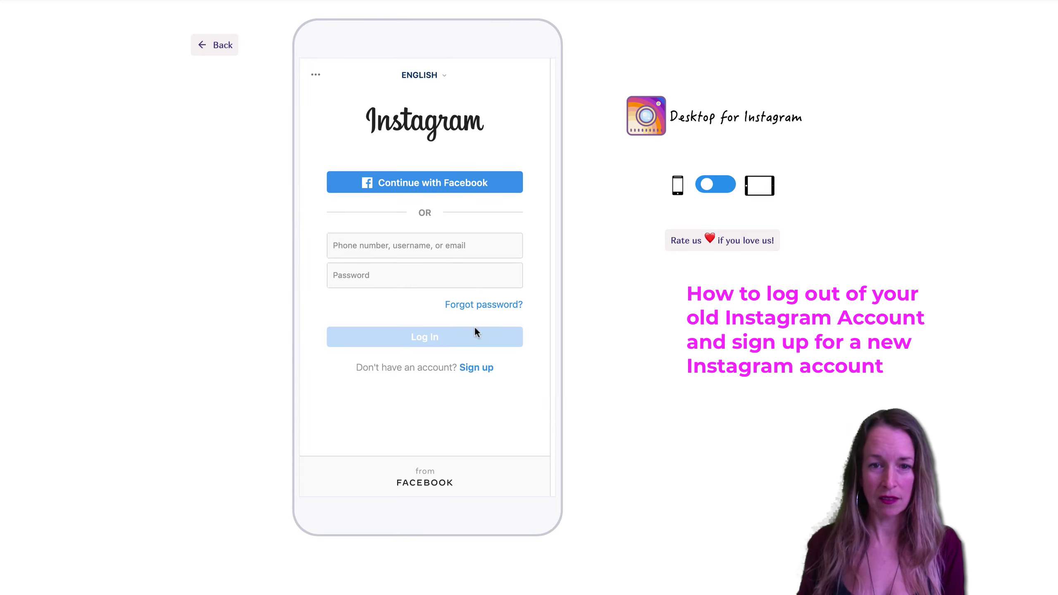
pyautogui.click(481, 371)
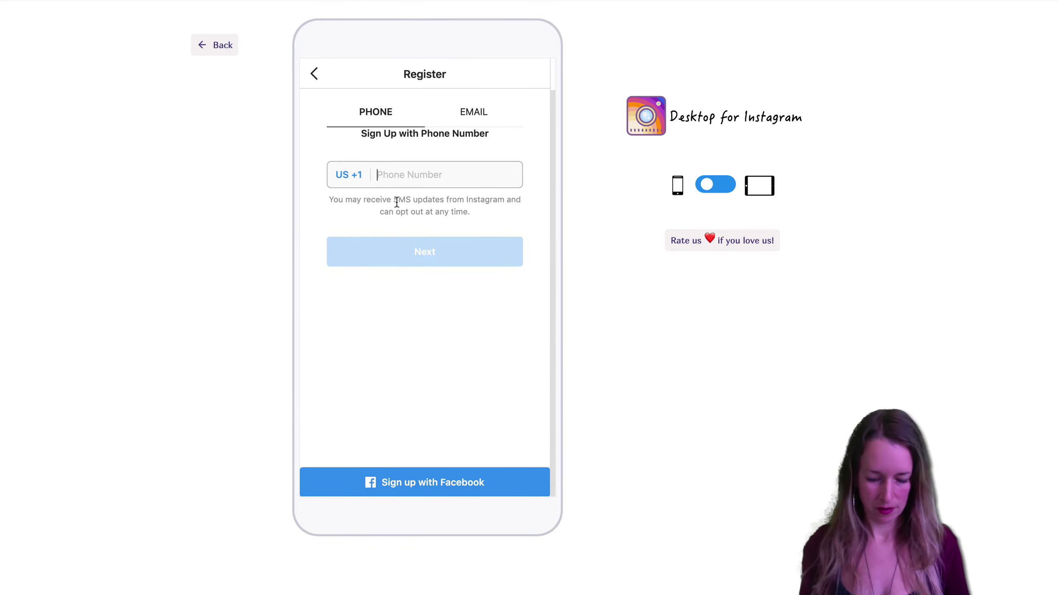
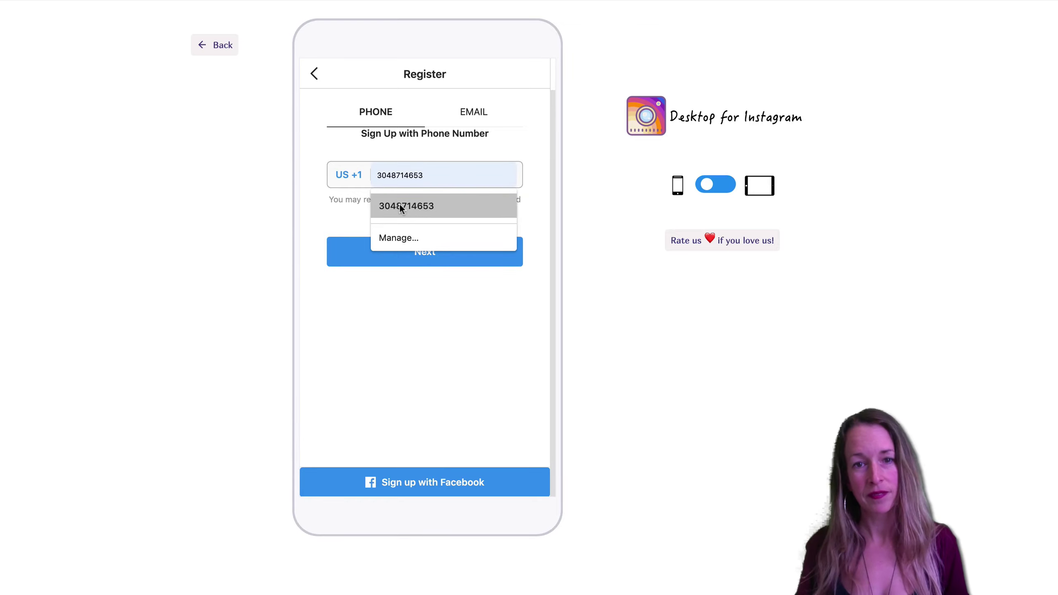
pyautogui.click(399, 203)
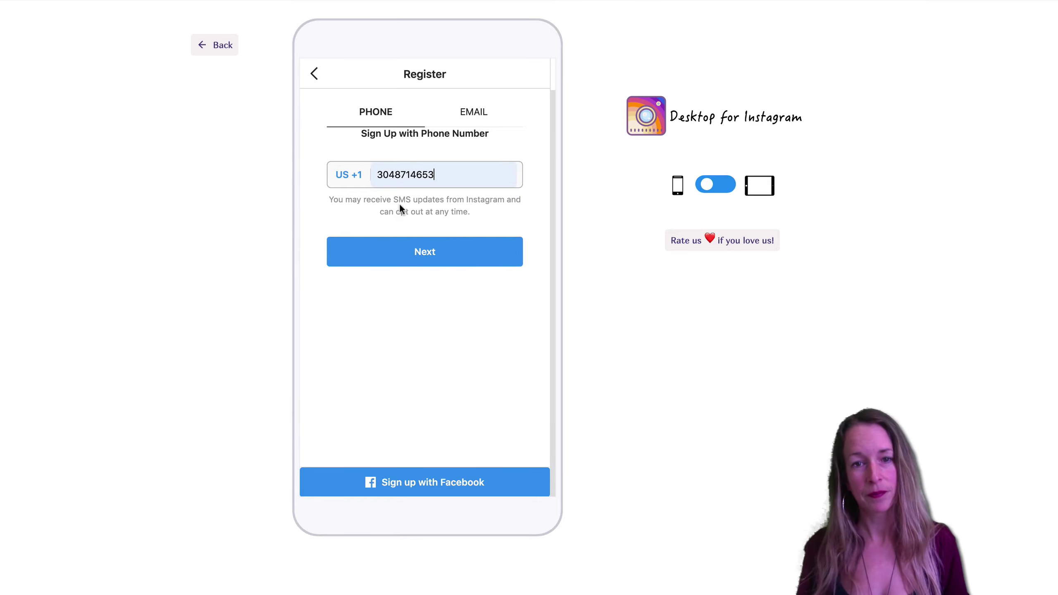
pyautogui.click(428, 250)
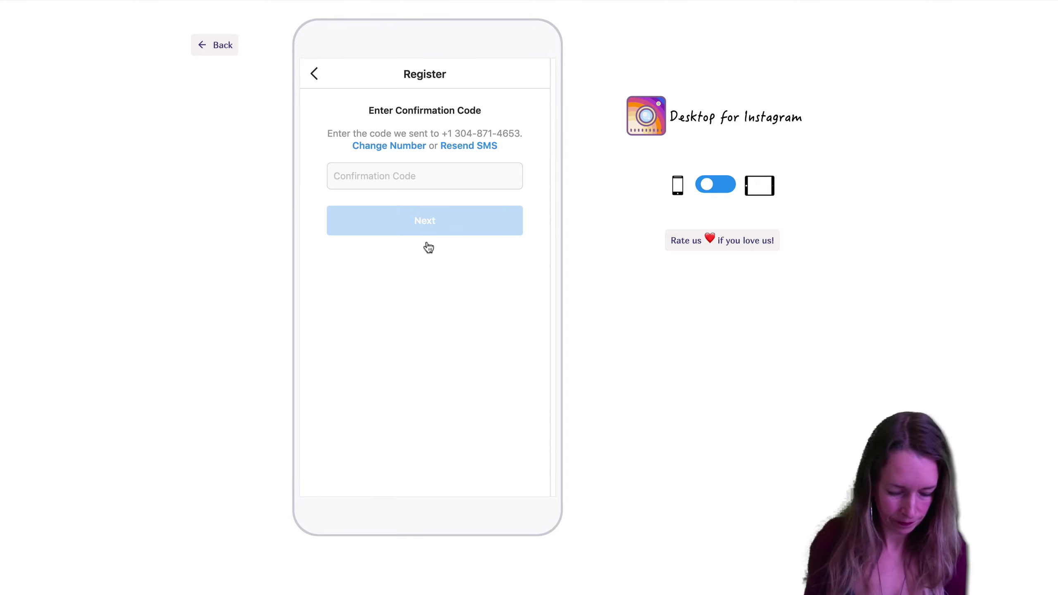
# Paste the SMS confirmation code into the Confirmation Code field and submit it.
pyautogui.click(384, 182)
pyautogui.press('super+v')
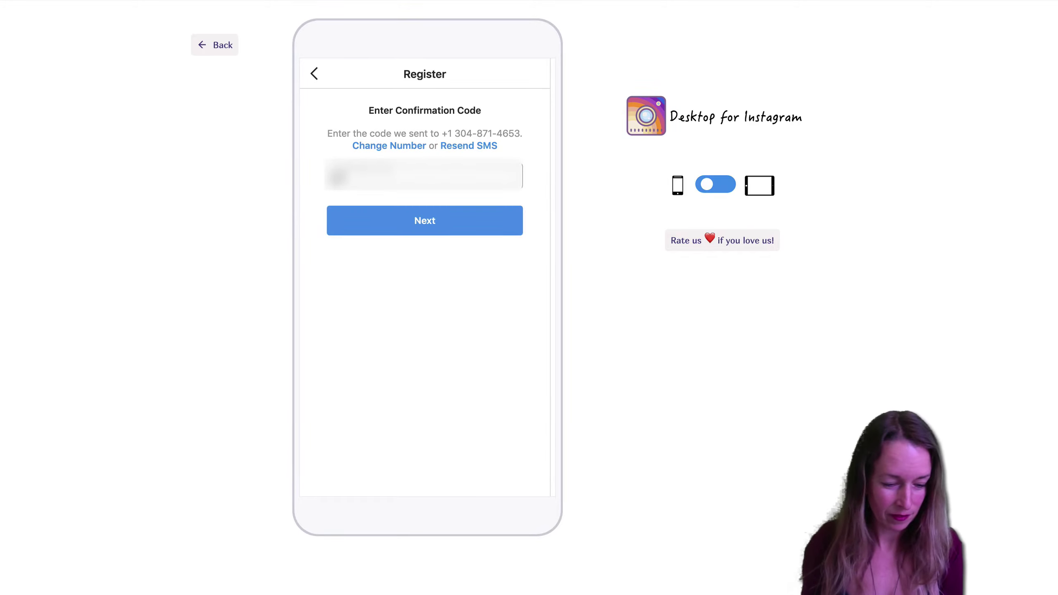
pyautogui.write('12')
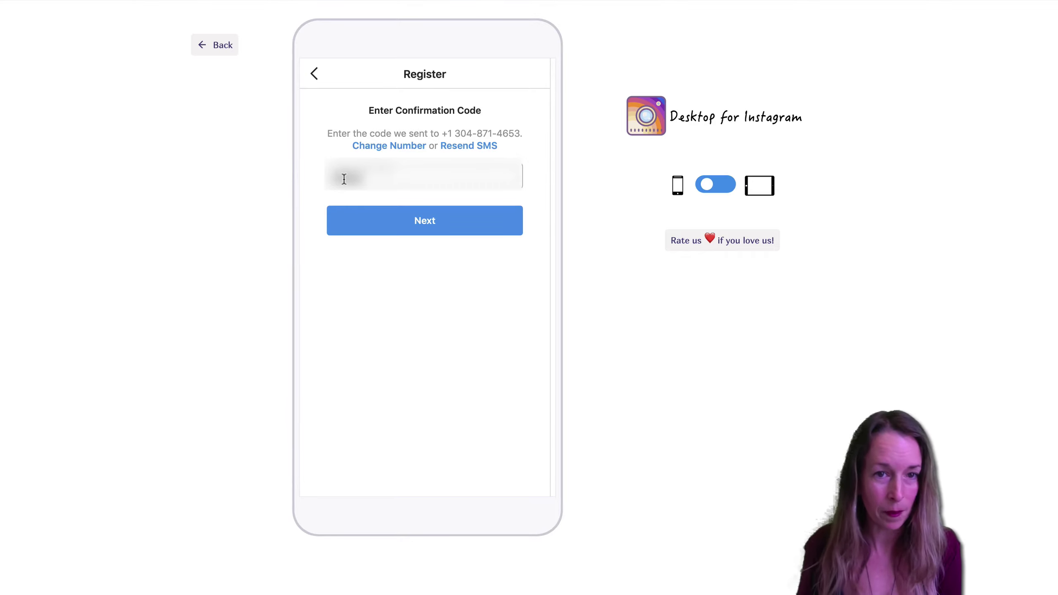
pyautogui.click(409, 223)
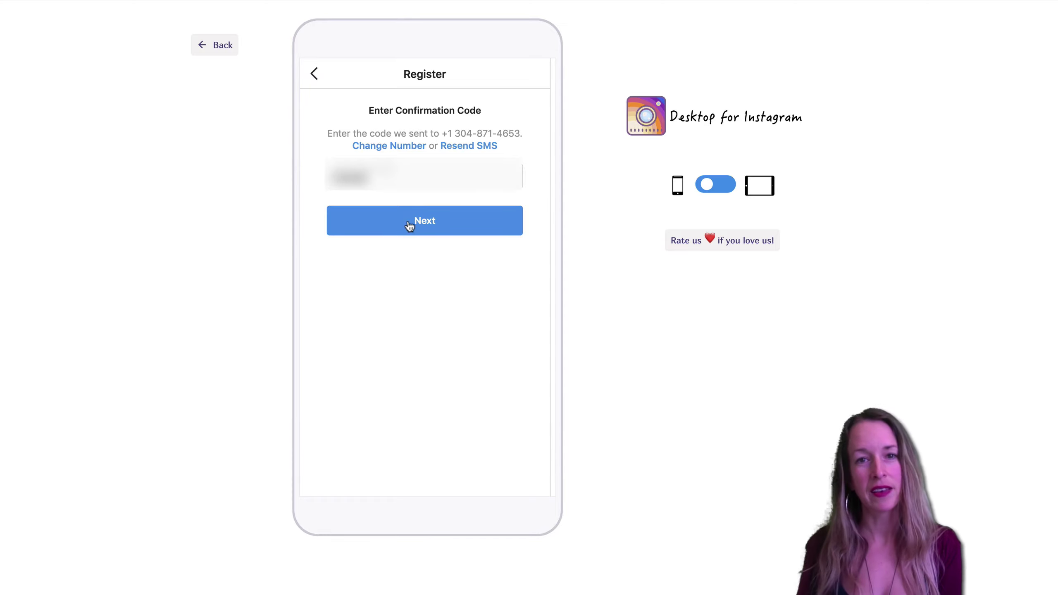
# Enter a password and change the full name to LifeDatingLove.
pyautogui.click(378, 163)
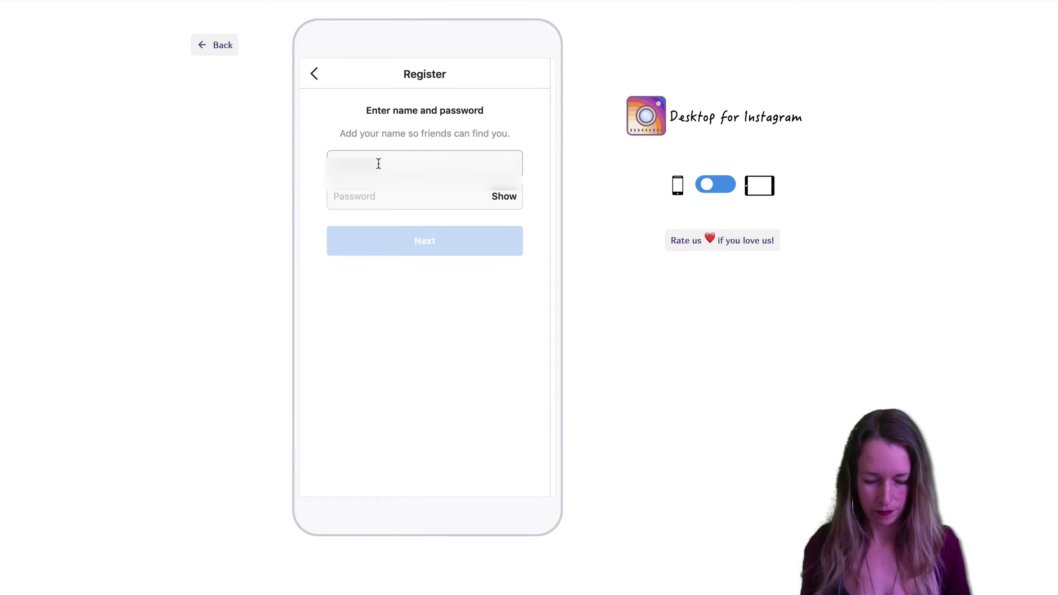
pyautogui.press('Tab')
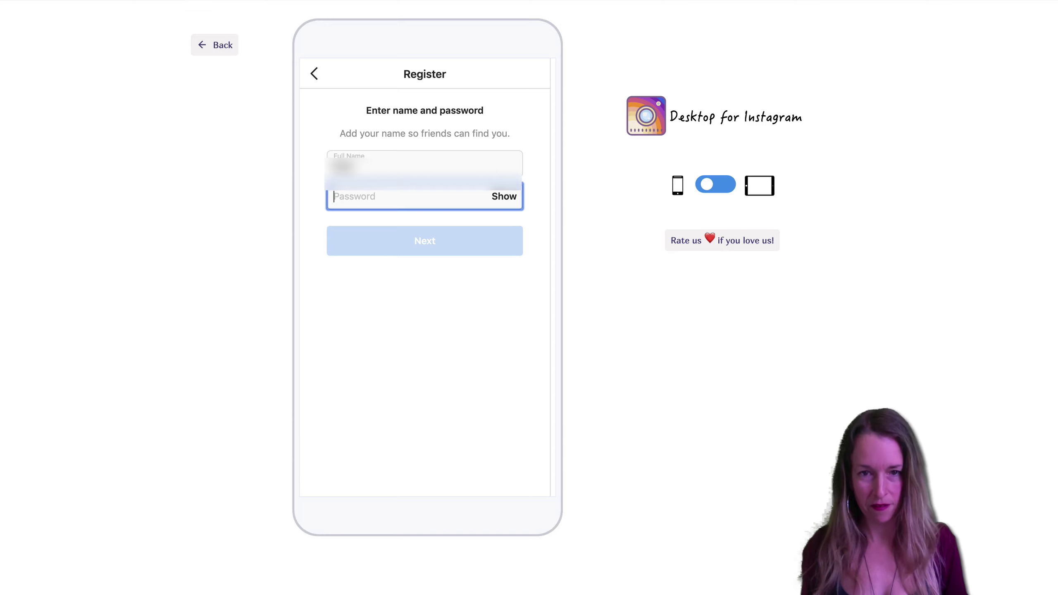
pyautogui.write('•')
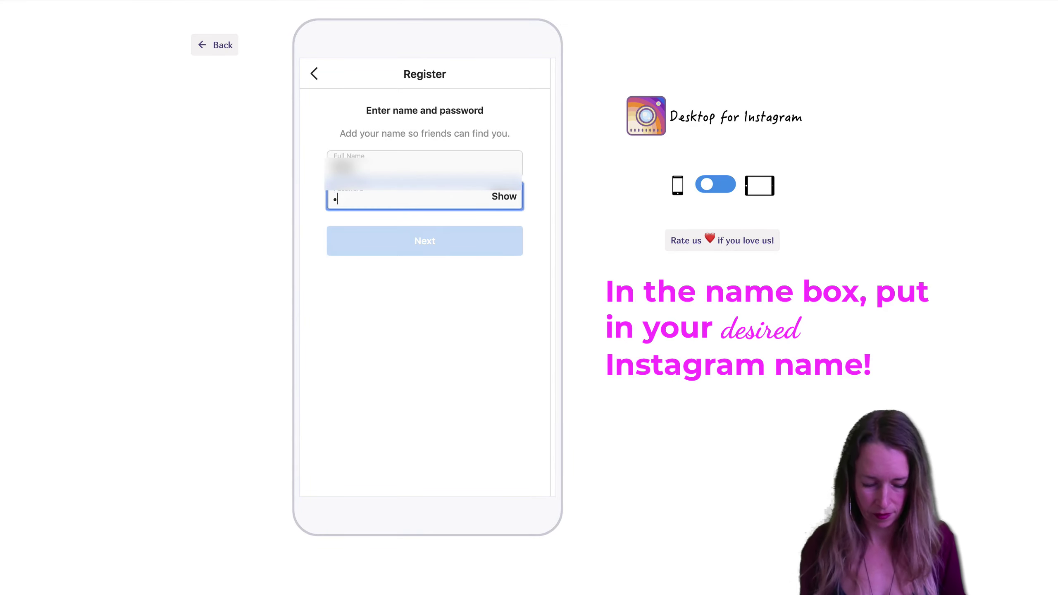
pyautogui.write('•••••••••••••')
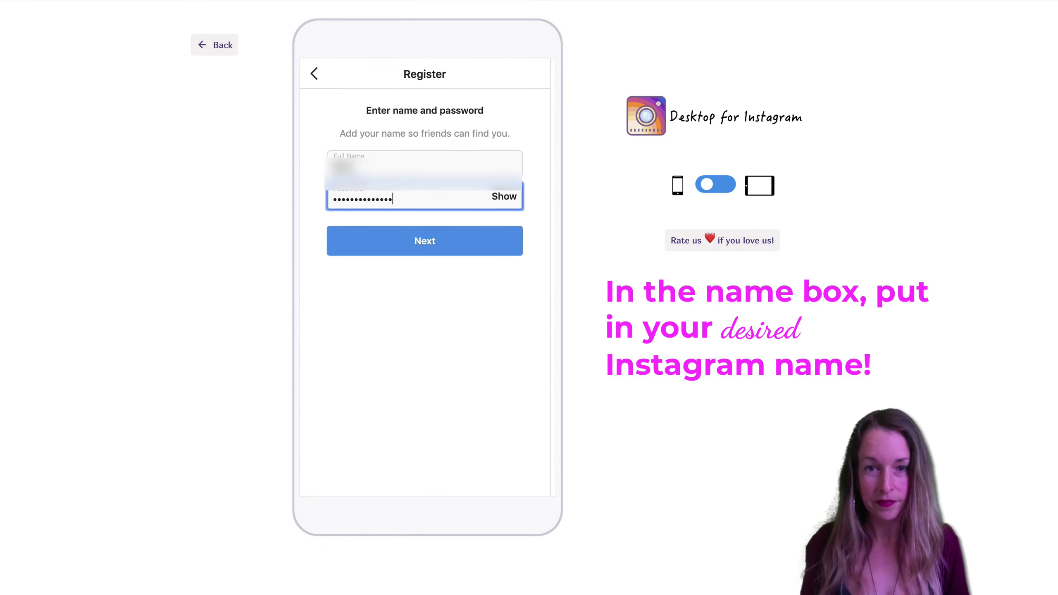
pyautogui.moveTo(371, 165); pyautogui.dragTo(293, 165)
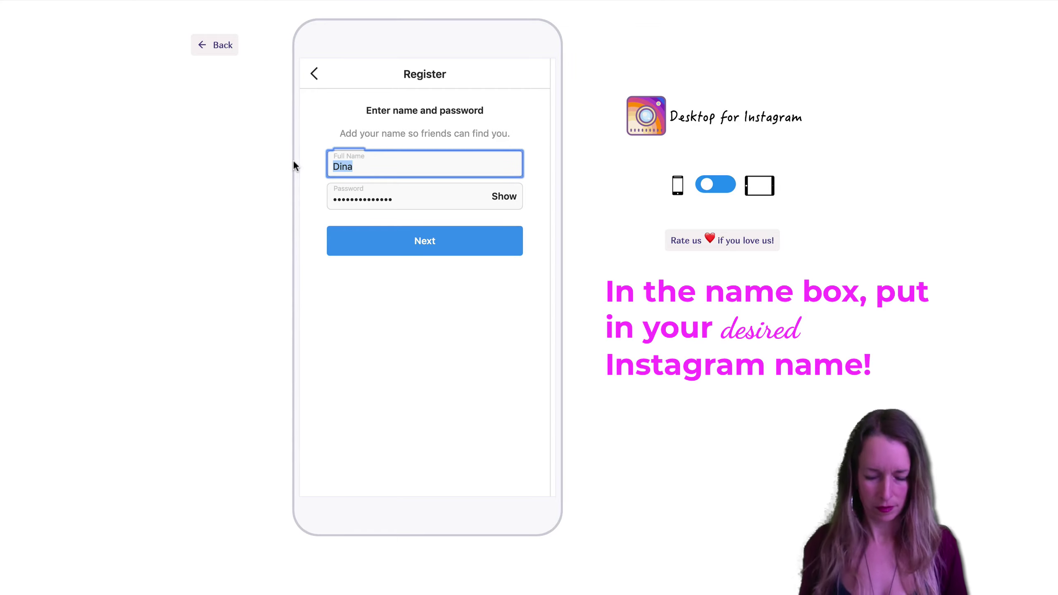
pyautogui.write('Life')
pyautogui.write('Dati')
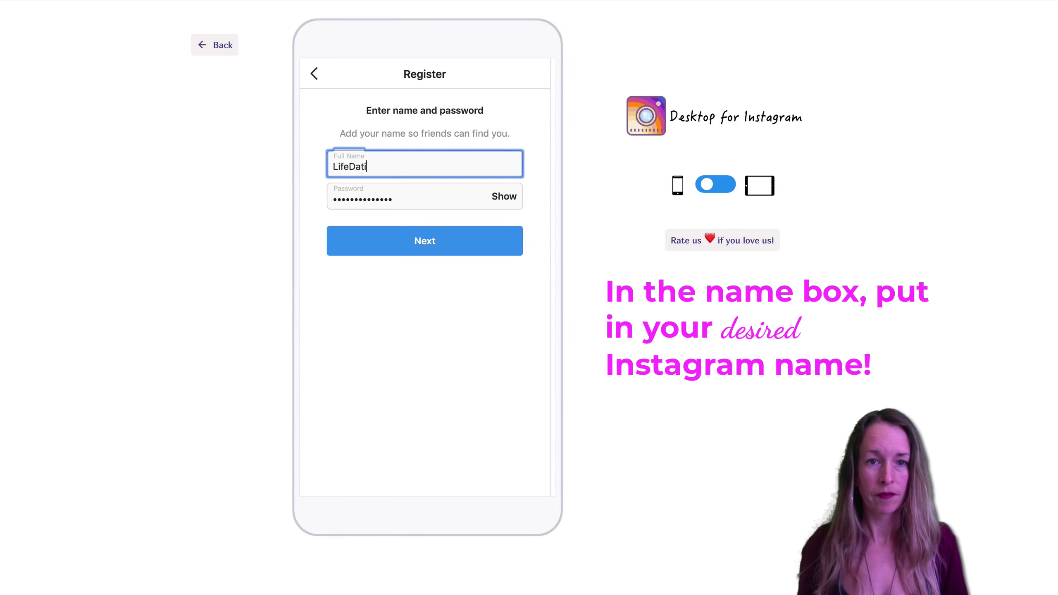
pyautogui.write('ngLove')
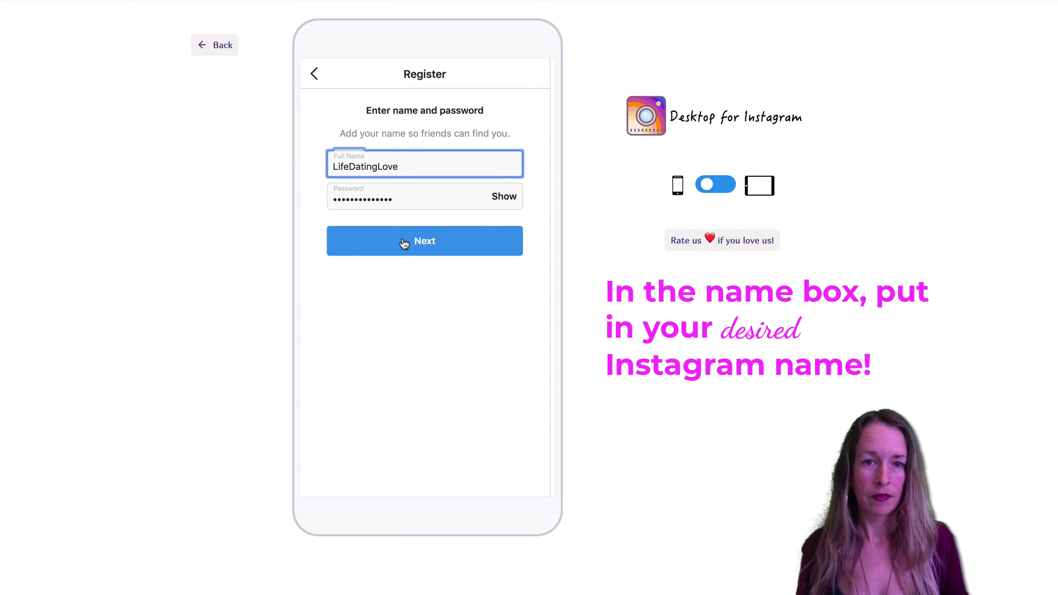
# Go back to the confirmation code step, then return to the name and password form.
pyautogui.click(318, 76)
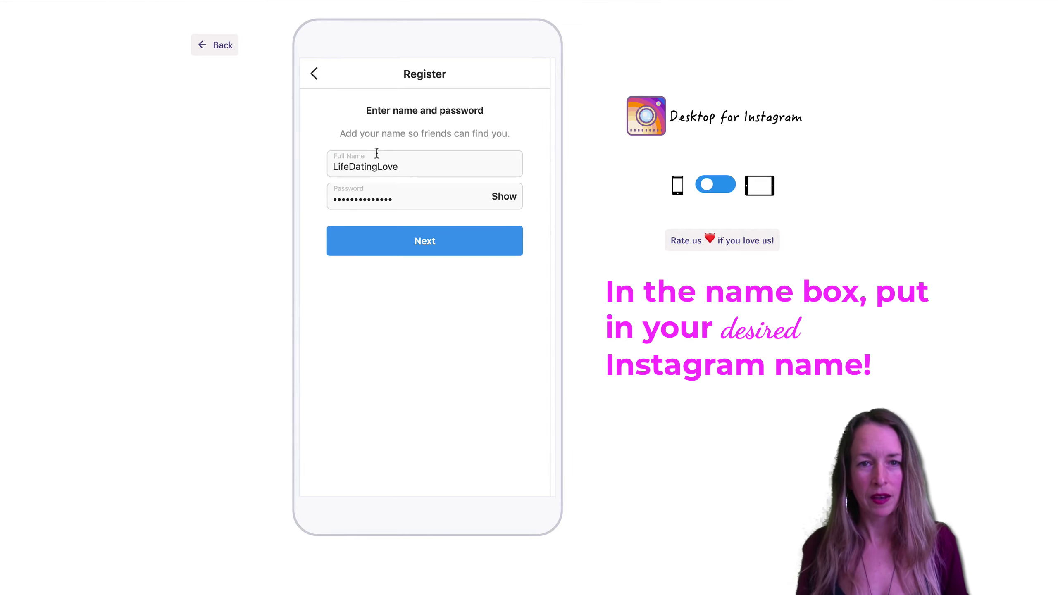
pyautogui.click(314, 76)
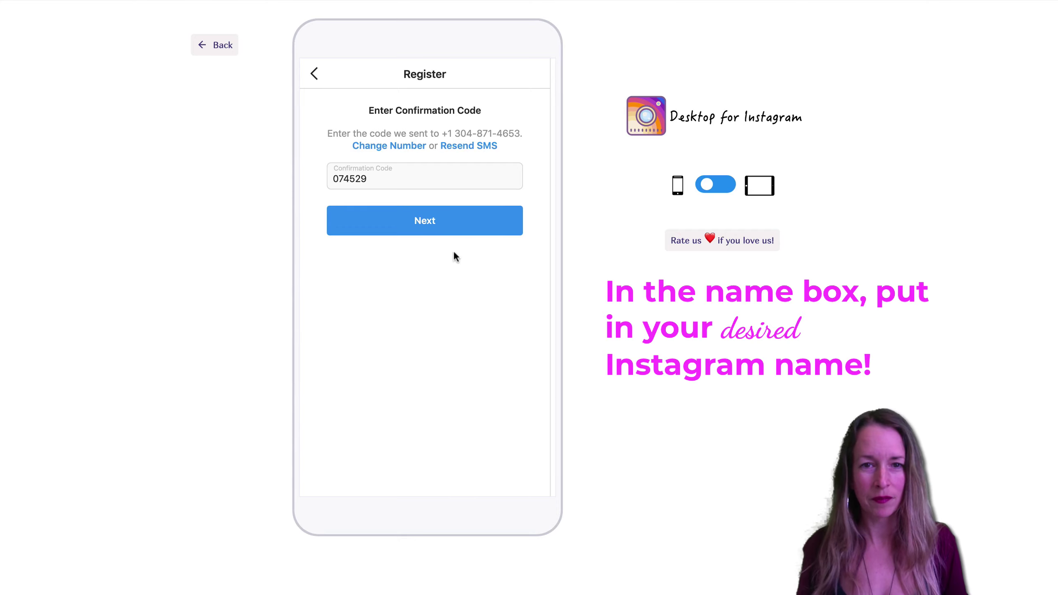
pyautogui.click(438, 225)
pyautogui.click(410, 166)
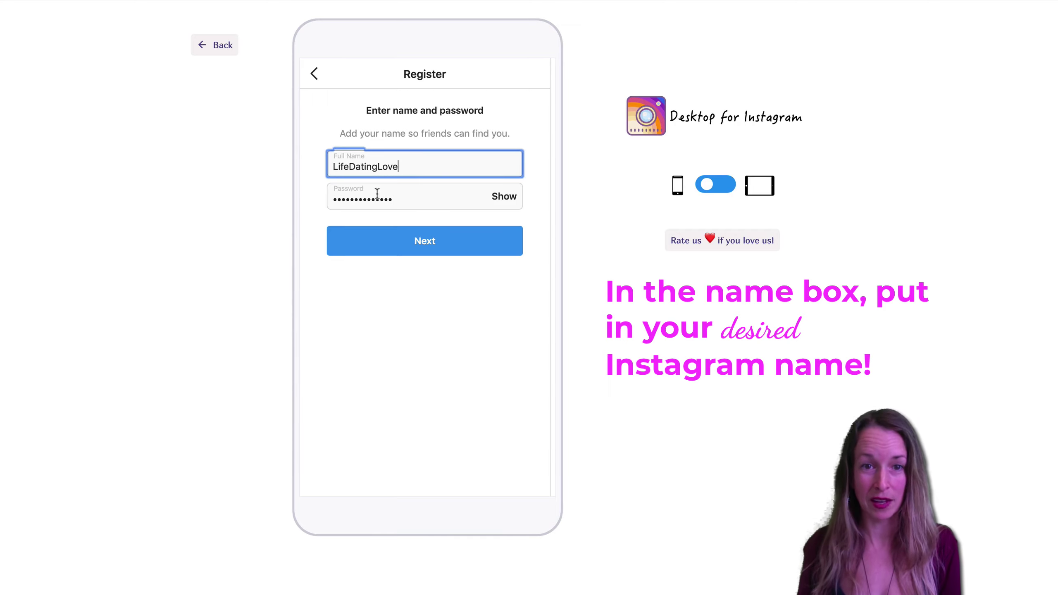
# Submit name and password, pass the welcome screen, and connect the account to Facebook.
pyautogui.click(433, 240)
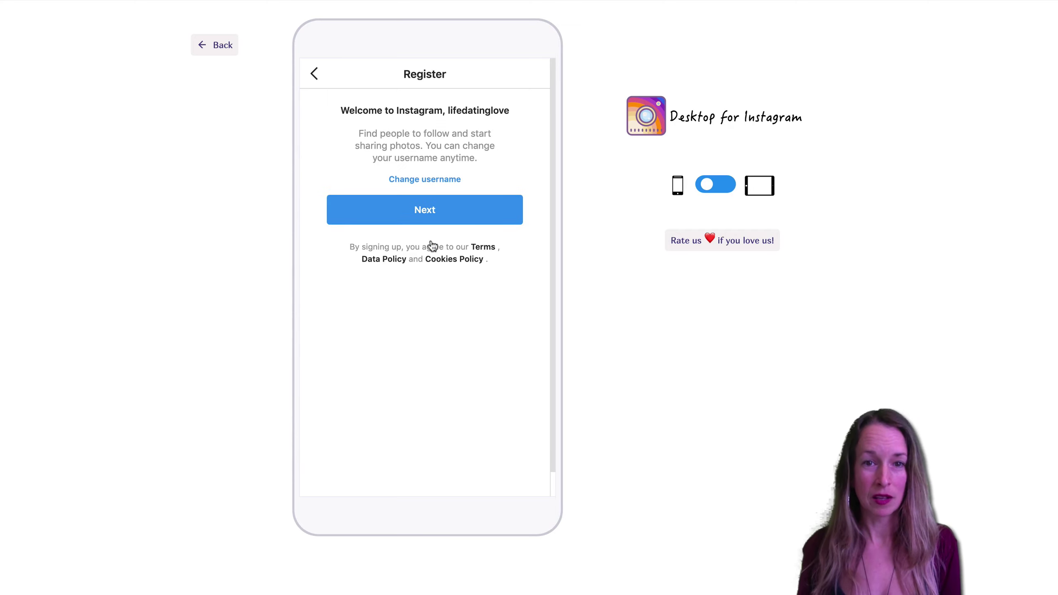
pyautogui.click(443, 214)
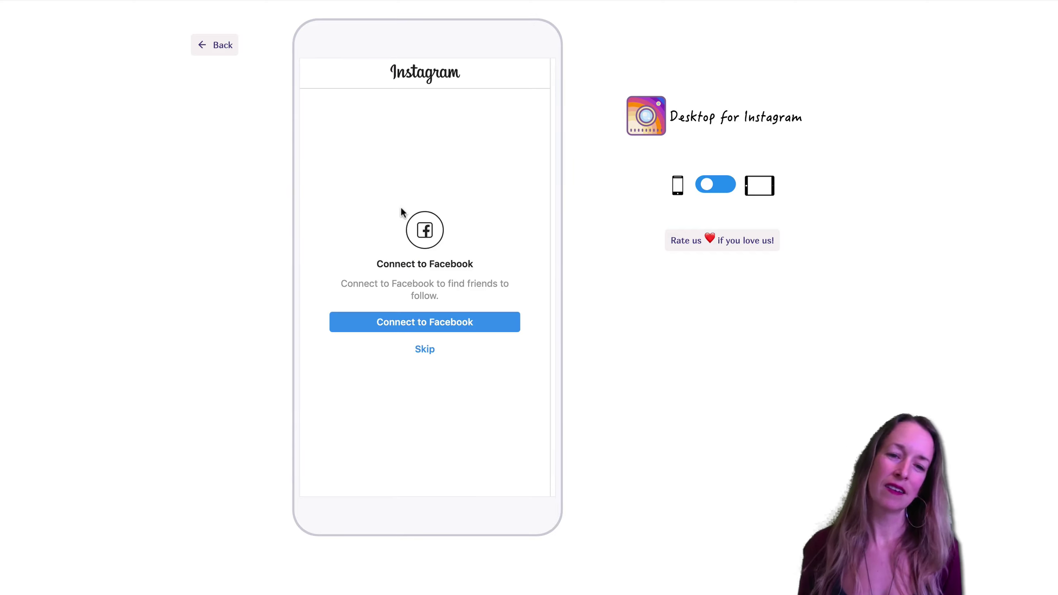
pyautogui.click(430, 328)
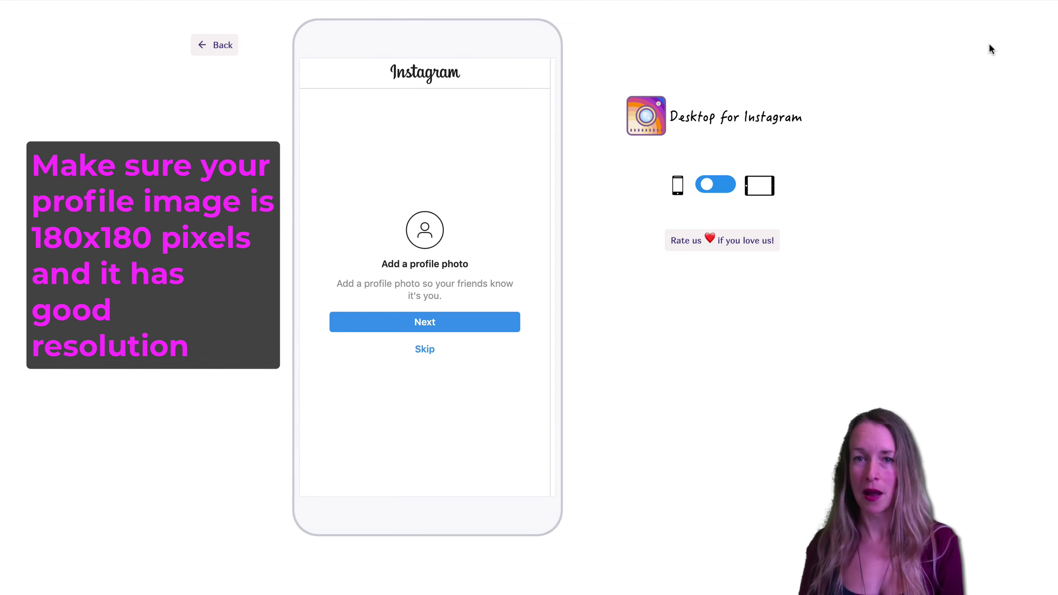
# Pick the pink L INSTAGRAM-LOGO JPEG in Finder as the profile photo.
pyautogui.click(430, 324)
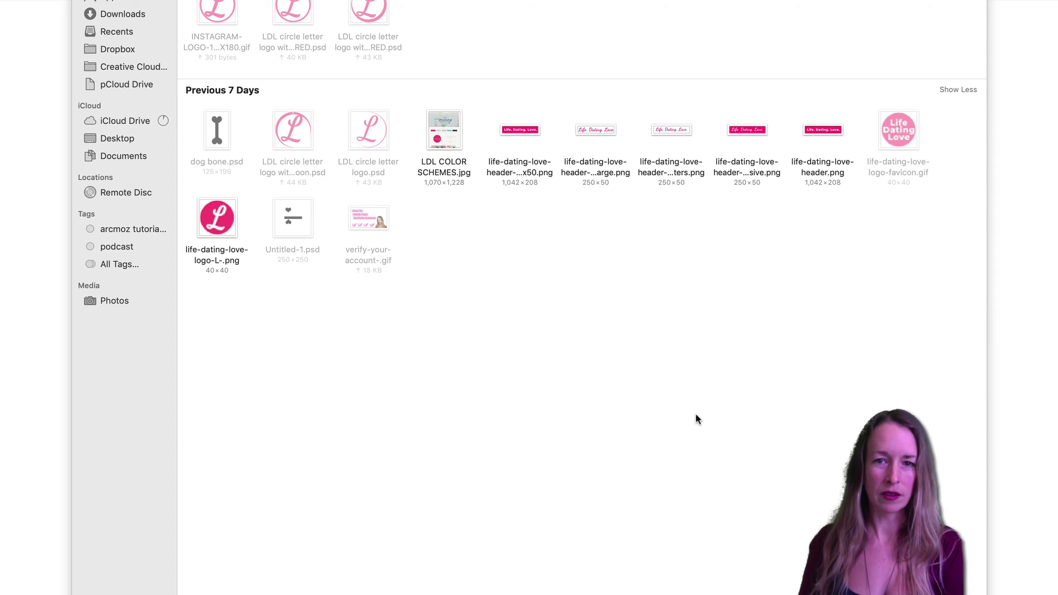
pyautogui.press('Escape')
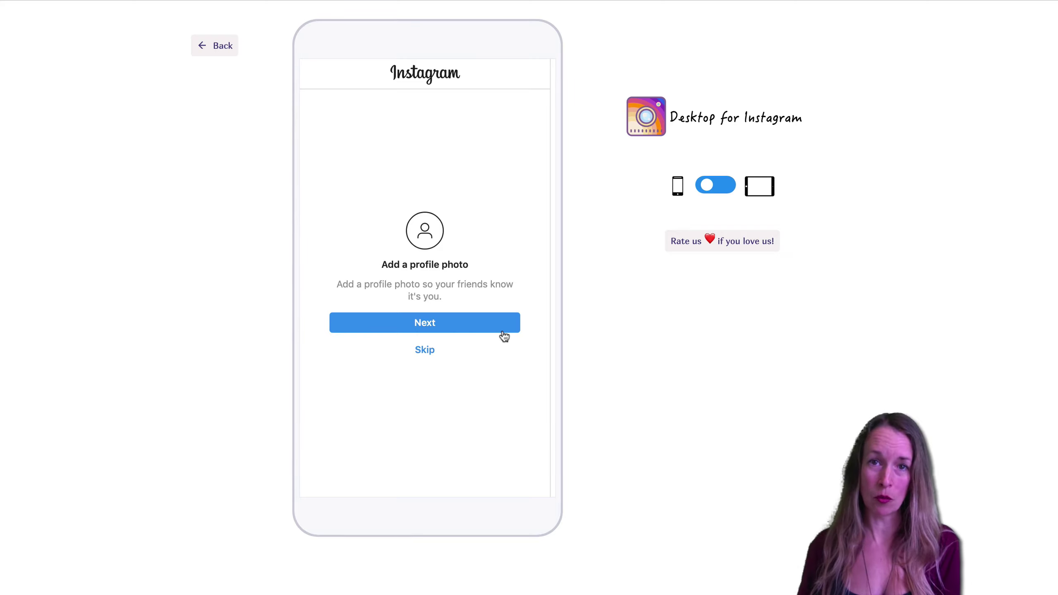
pyautogui.click(415, 320)
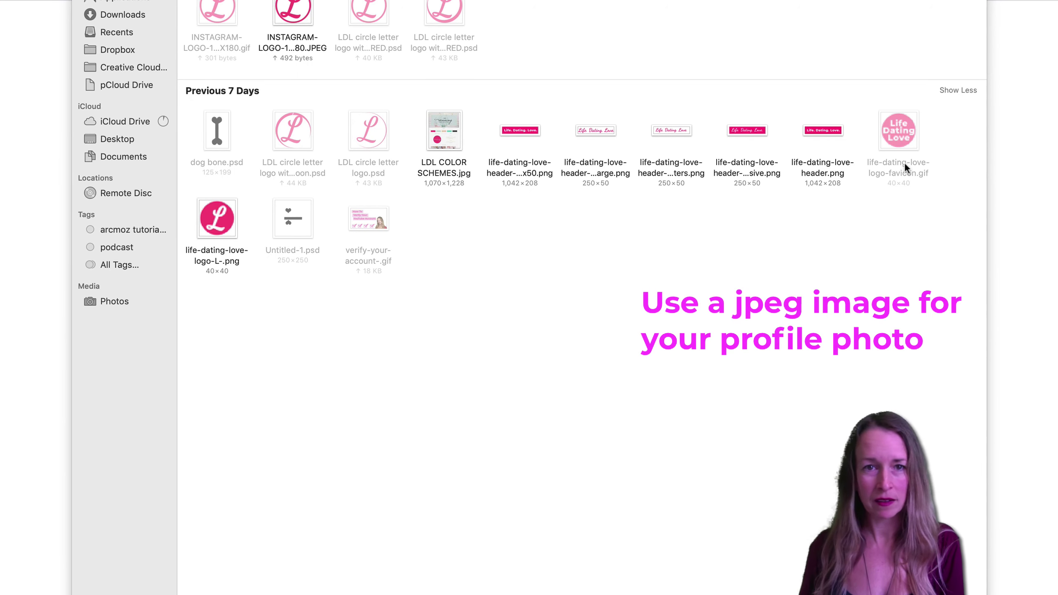
pyautogui.doubleClick(268, 35)
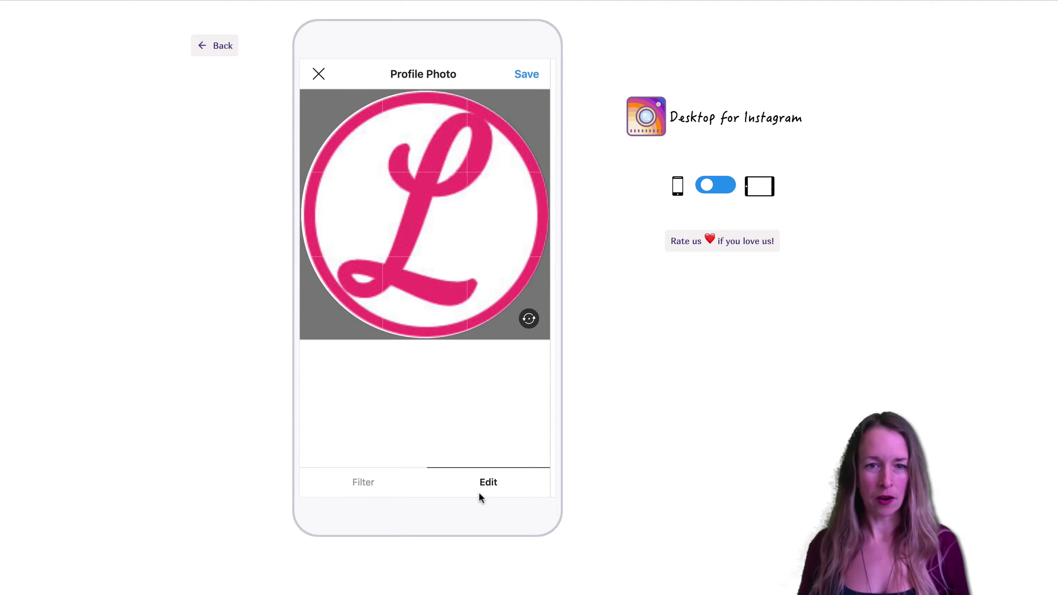
# Save the pink L logo in the Profile Photo editor as the account's profile photo.
pyautogui.click(520, 75)
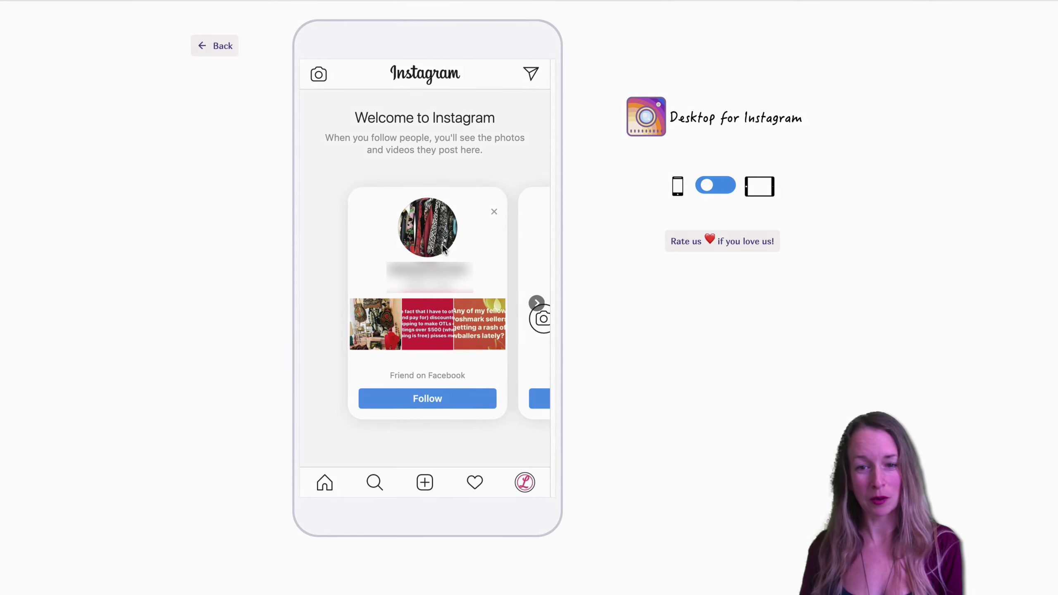
# Go to the lifedatinglove profile page to see the pink L photo and 0 posts.
pyautogui.click(526, 485)
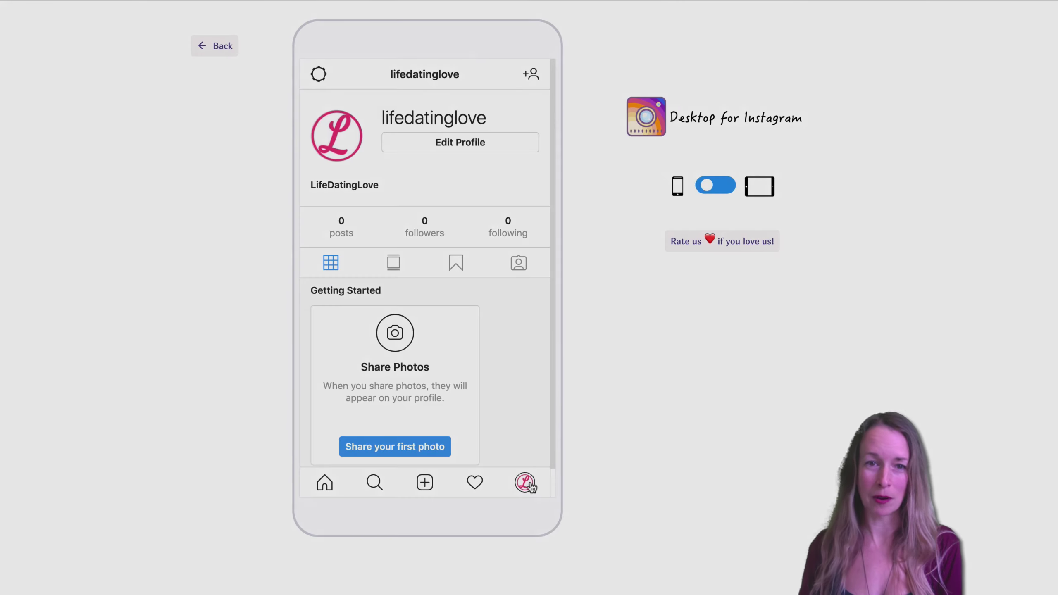